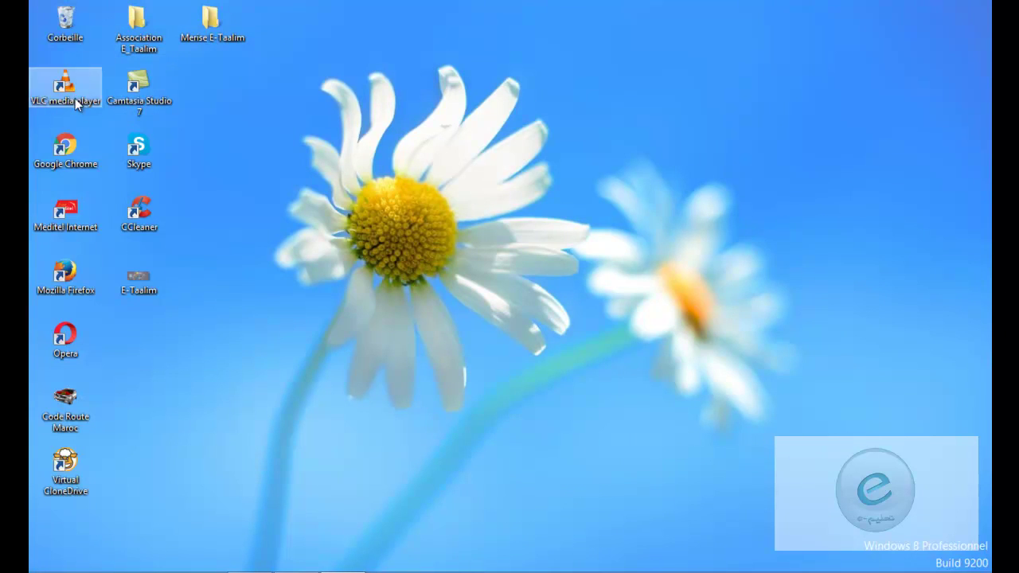
Step: Open the E-Taalim image from the desktop in its default viewer and close the viewer again
double_click(154, 284)
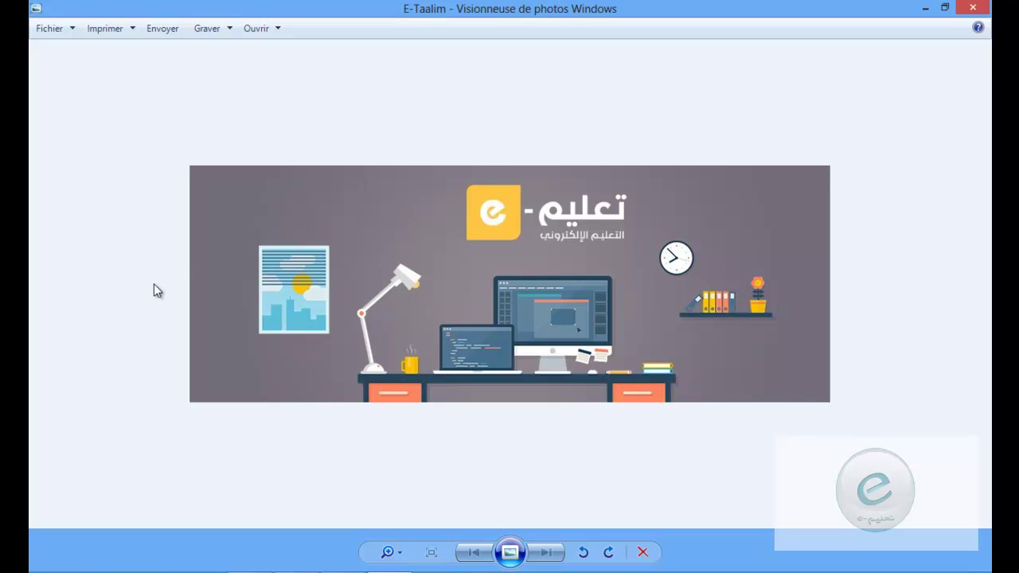
click(973, 7)
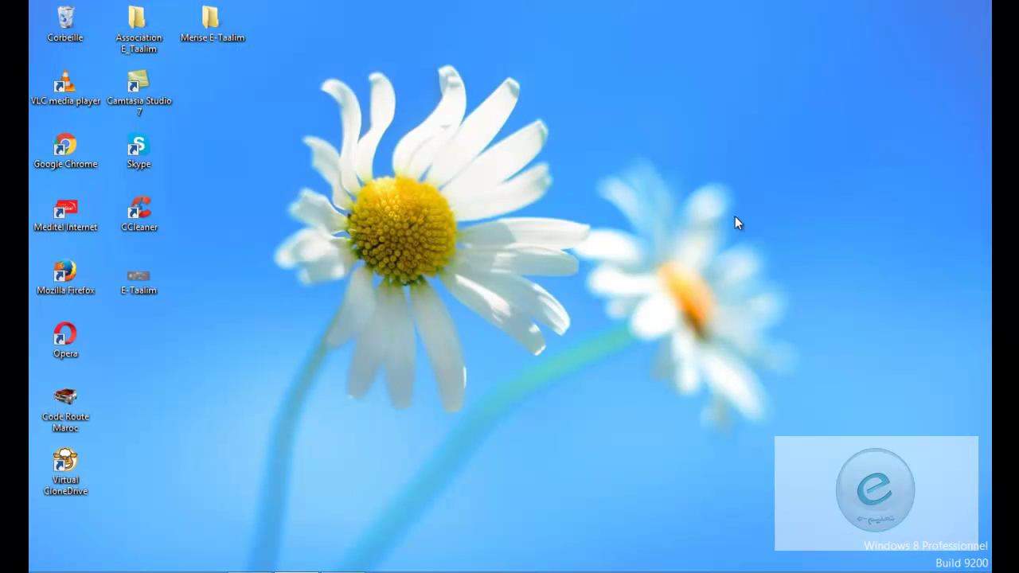
double_click(150, 284)
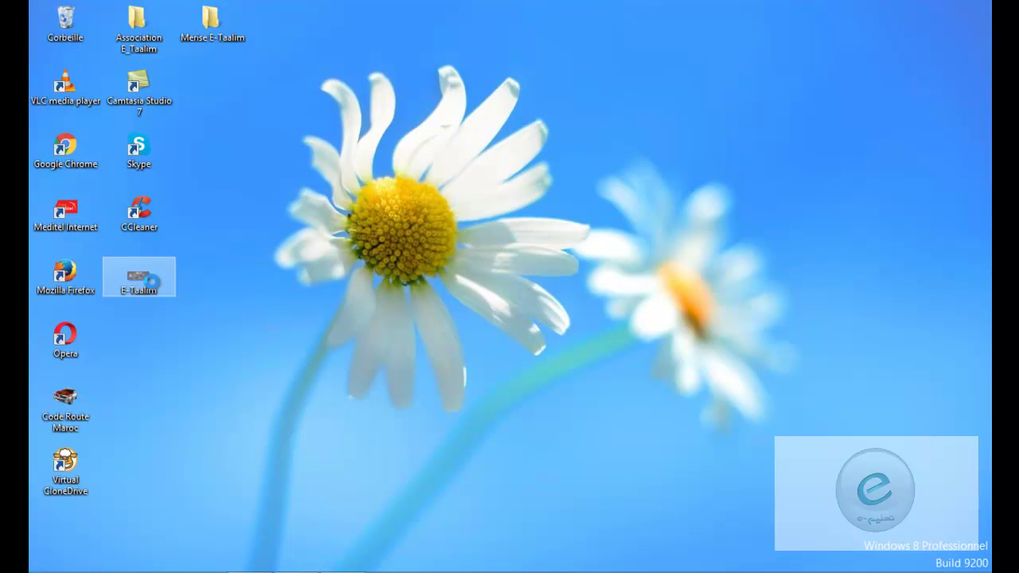
Step: Open the properties of the E-Taalim image and move the window clear of the desktop icons
right_click(151, 281)
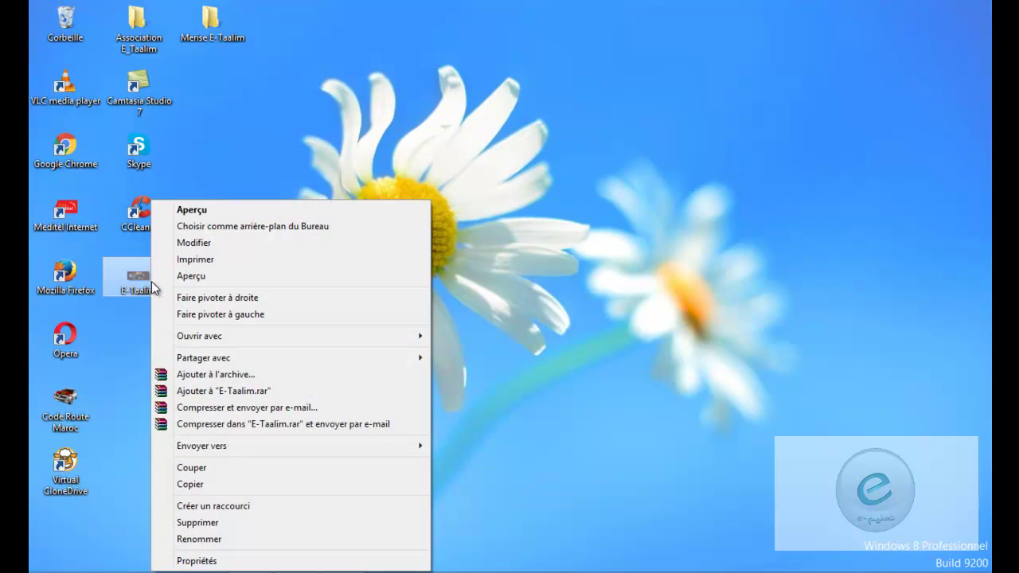
click(210, 560)
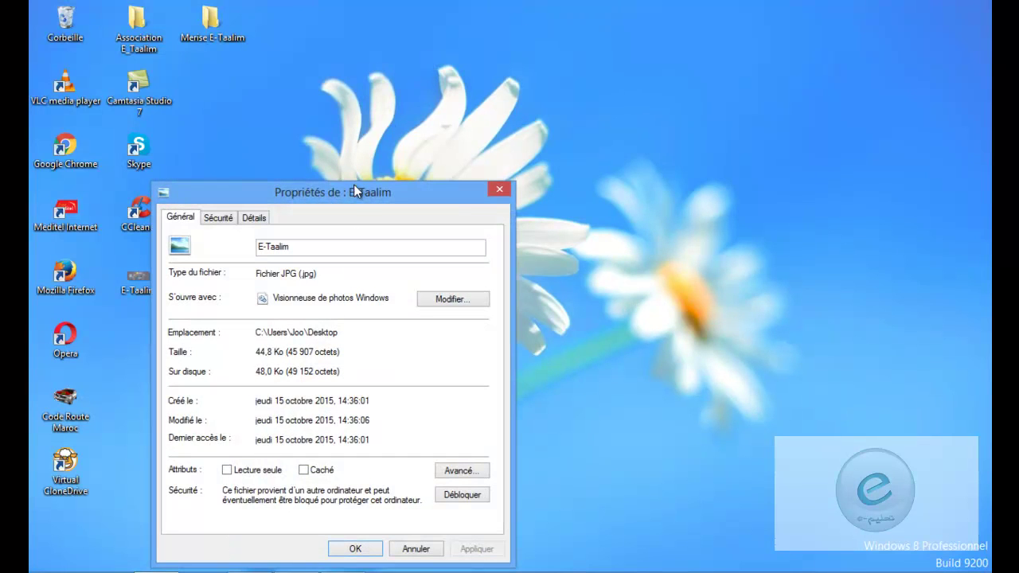
drag(356, 192, 426, 181)
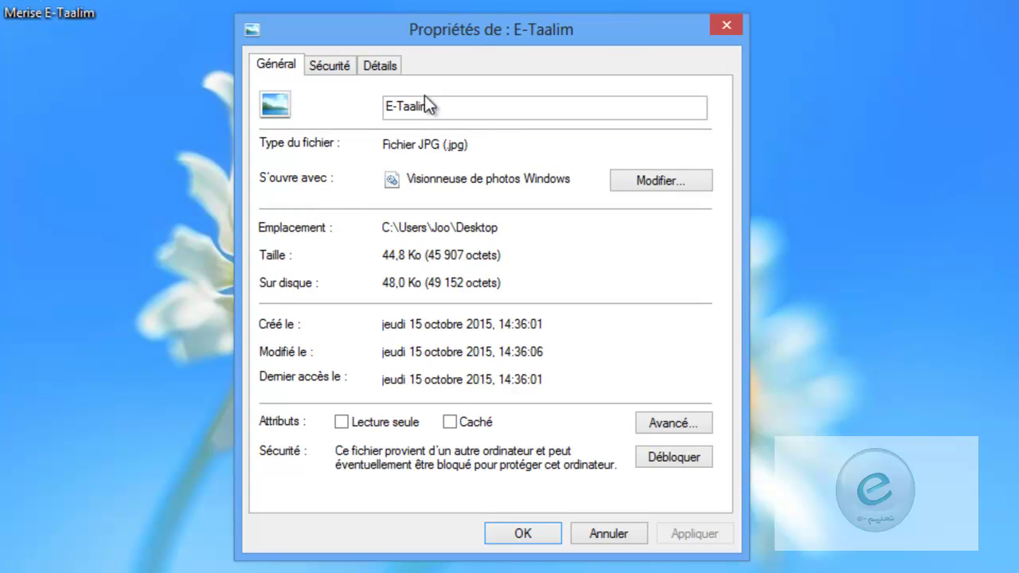
click(442, 105)
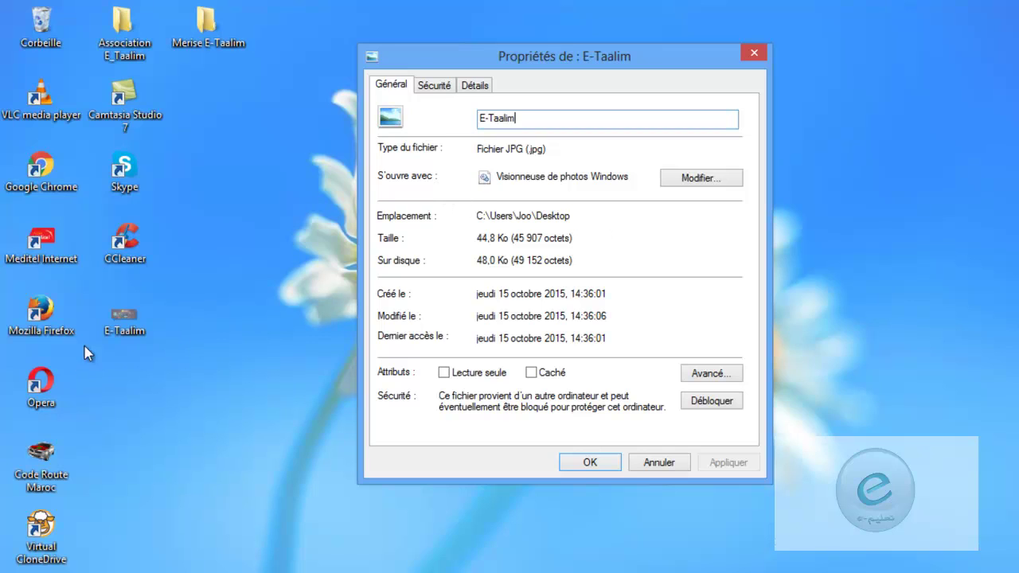
Step: View the E-Taalim image with the Photos app, choosing it only for this opening, and return to the desktop
click(122, 322)
right_click(123, 324)
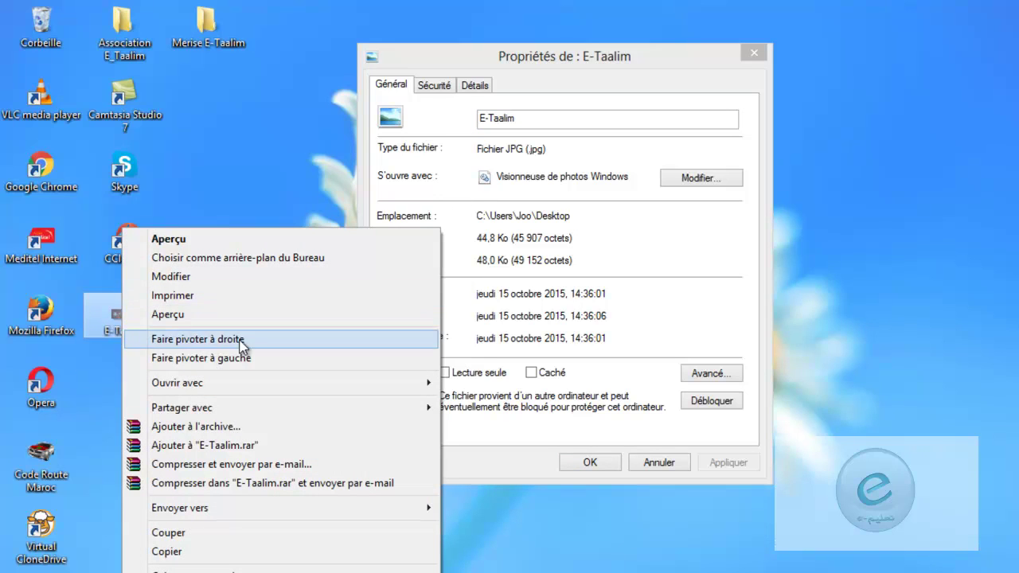
mouse_move(401, 393)
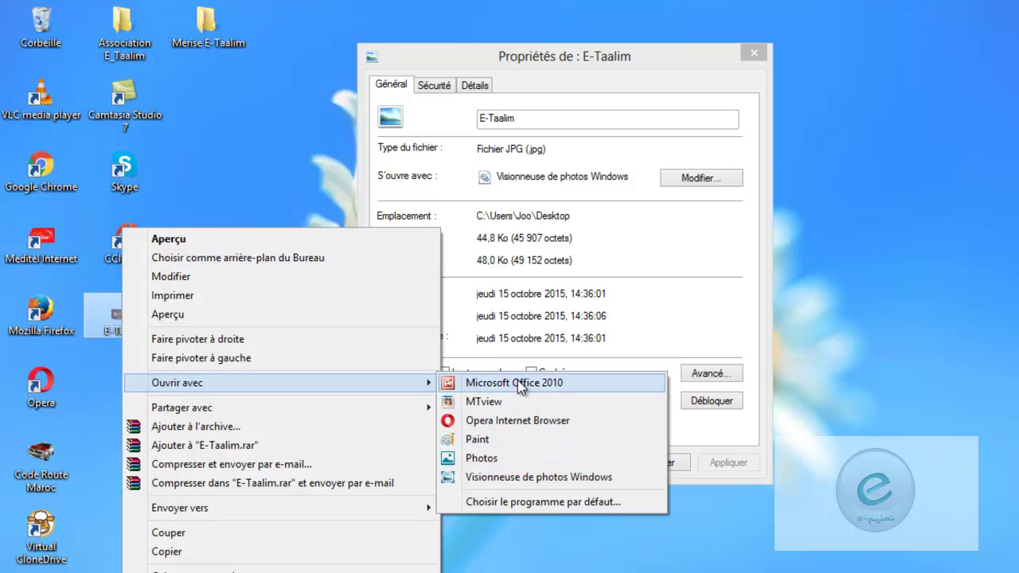
click(508, 458)
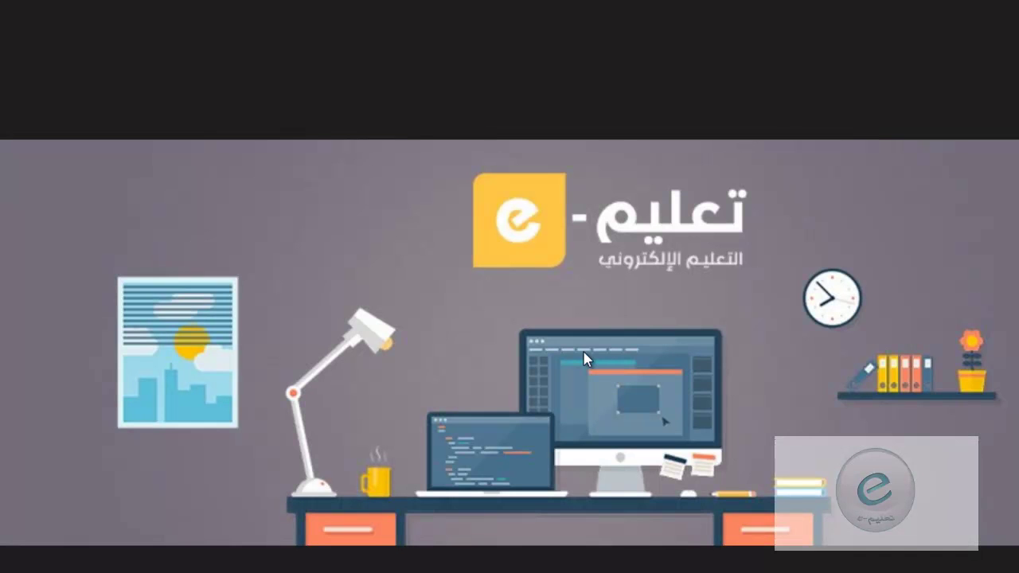
click(6, 14)
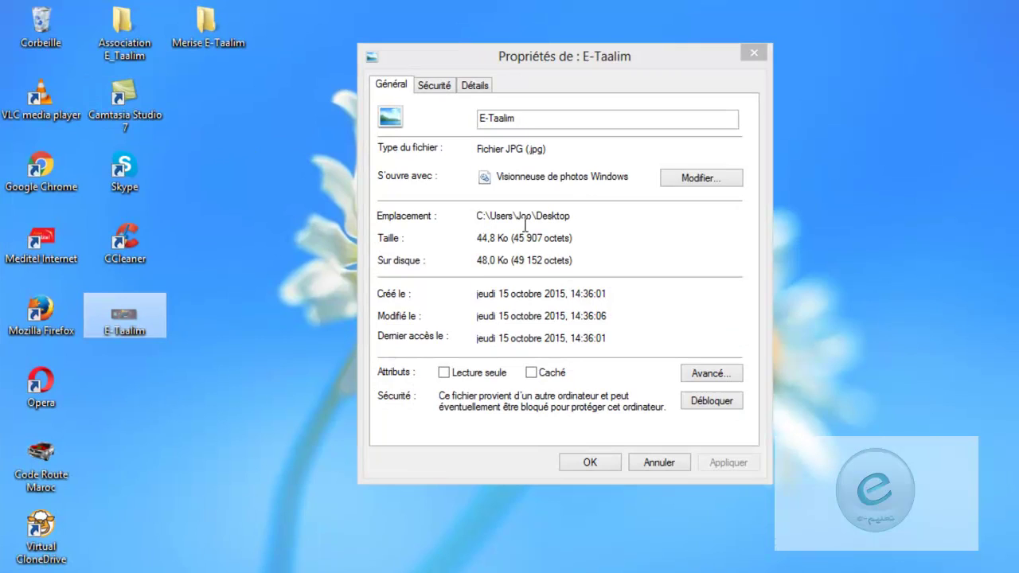
Step: Set Microsoft Office 2010 as the default program for the .jpg file, apply the change, and test it by opening E-Taalim
mouse_move(138, 320)
click(717, 181)
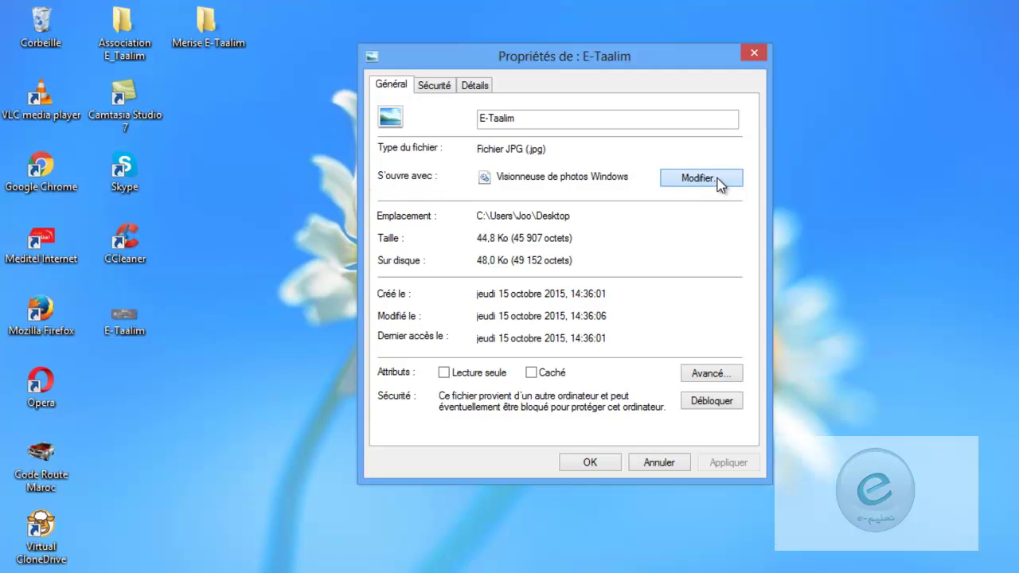
click(718, 181)
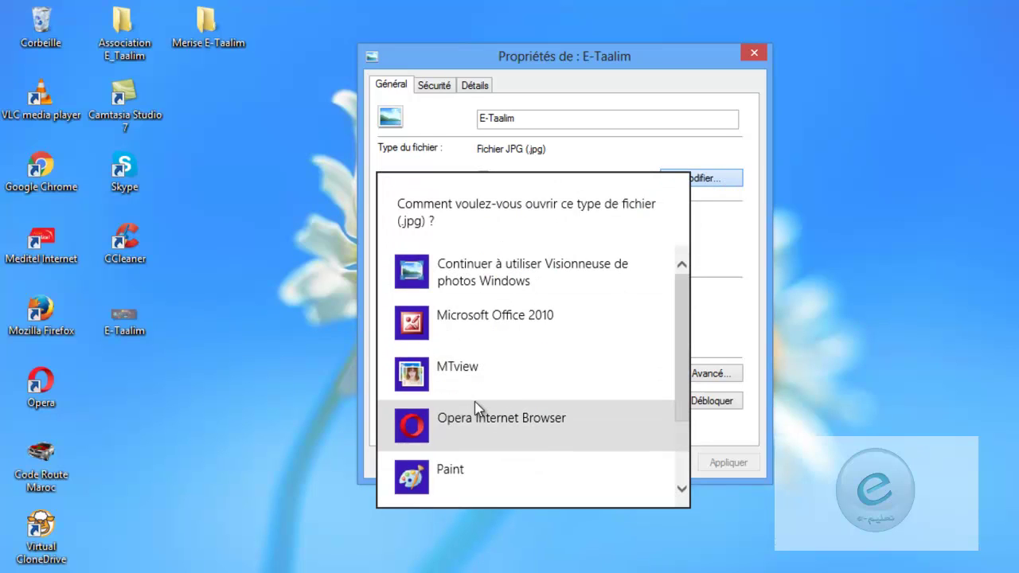
click(480, 333)
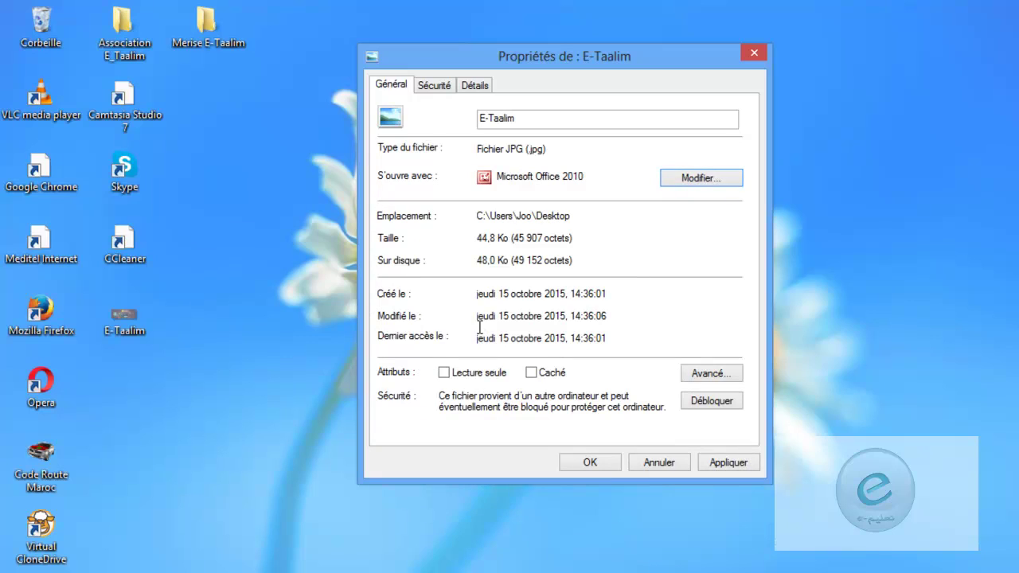
click(725, 462)
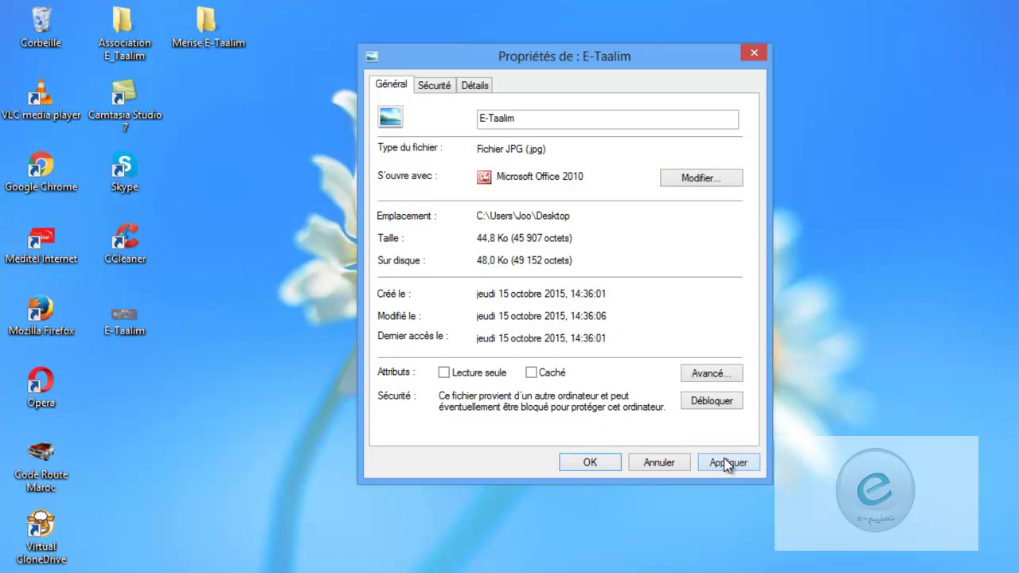
click(596, 470)
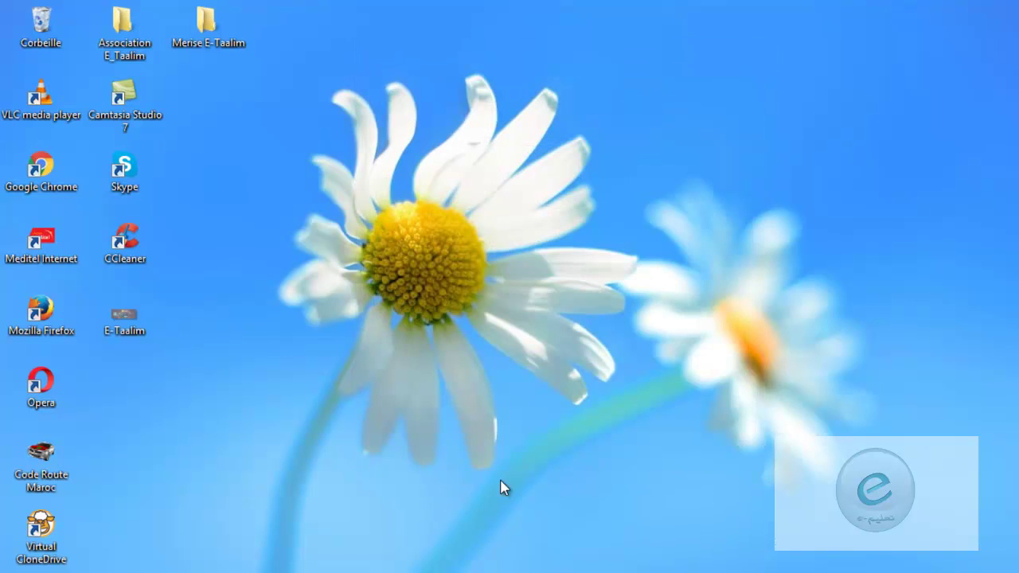
double_click(134, 330)
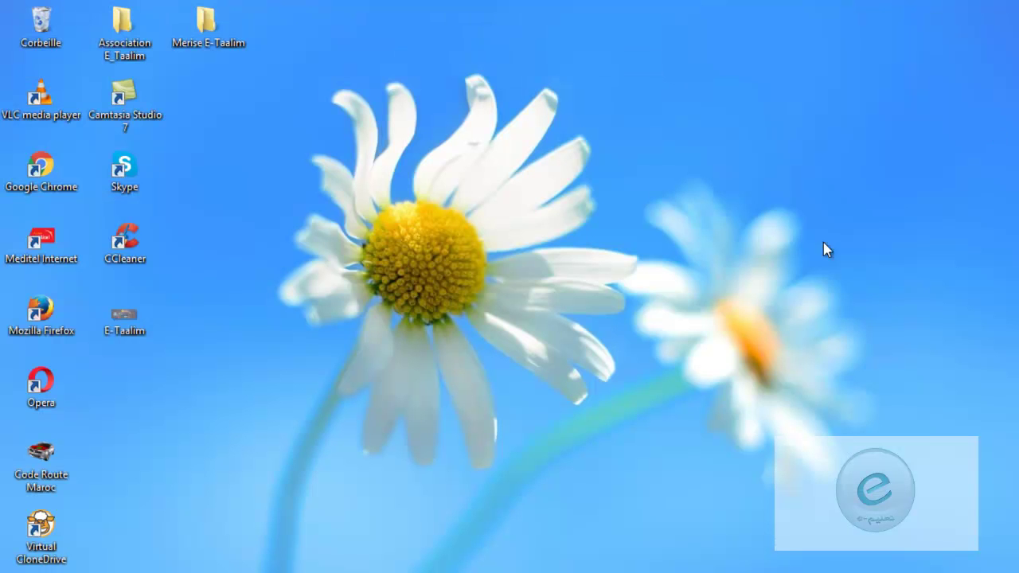
Step: Reopen the E-Taalim image's properties and choose Visionneuse de photos Windows as the program that opens .jpg files
click(111, 317)
right_click(111, 318)
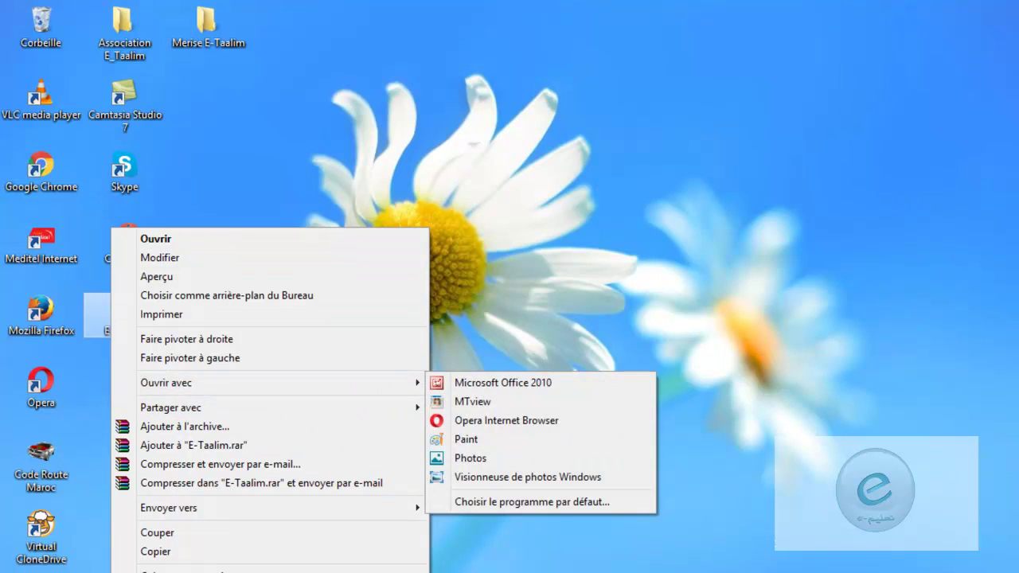
key(r)
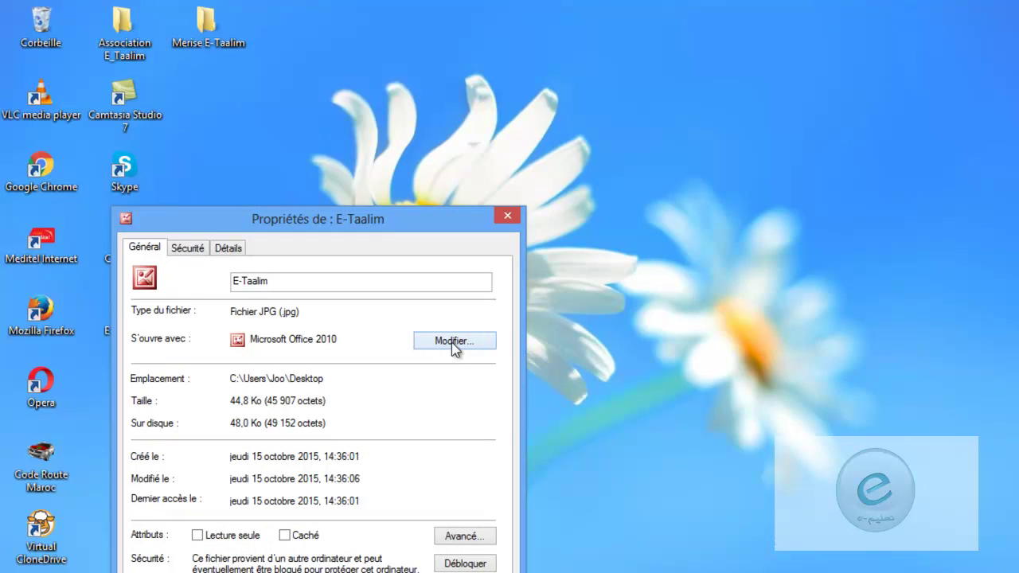
click(451, 341)
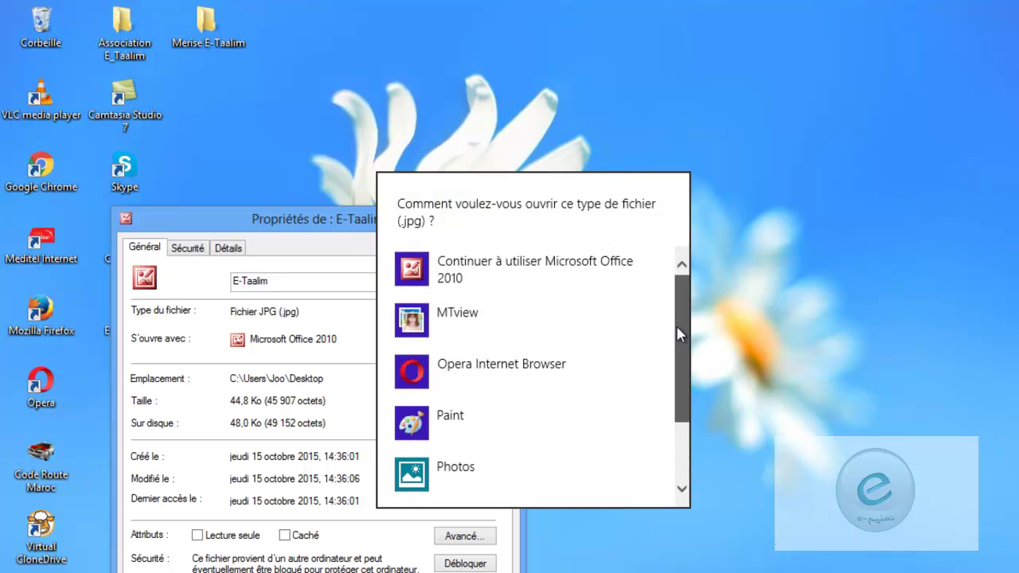
scroll(664, 435, down, 2)
scroll(682, 263, up, 2)
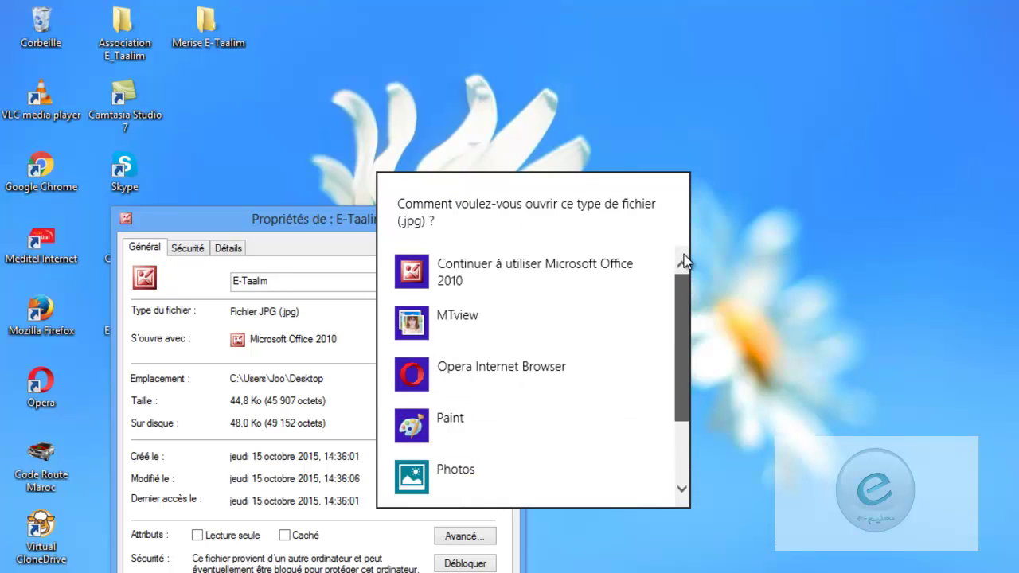
scroll(679, 333, down, 2)
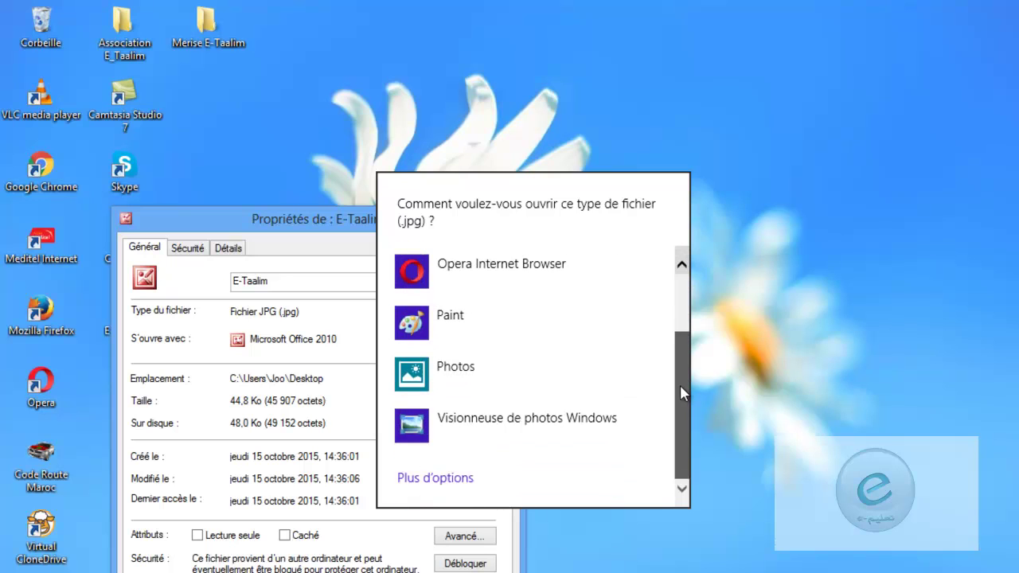
click(572, 432)
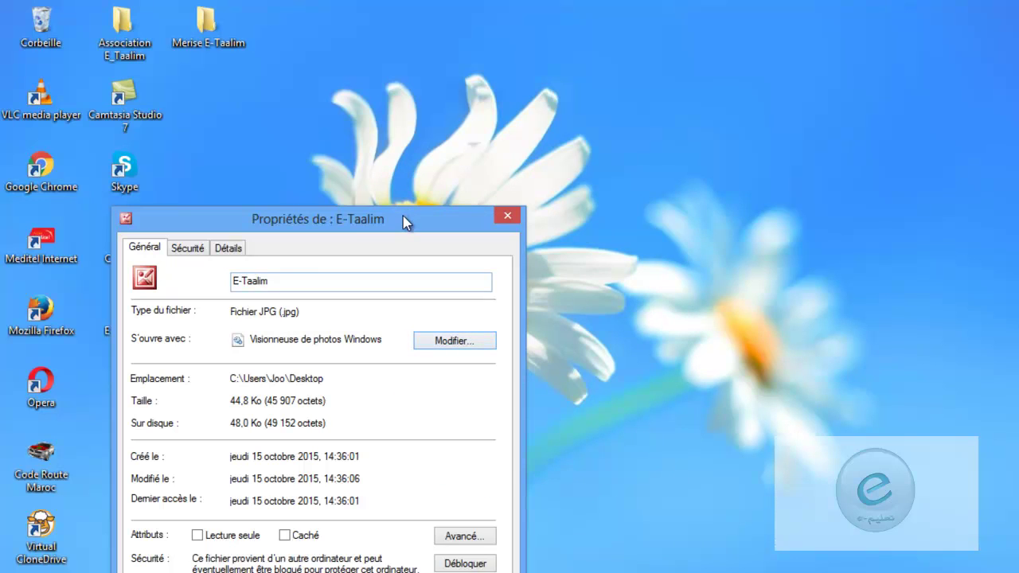
Step: Move the properties window clear of the desktop icons and examine each part of the file's location path
drag(405, 220, 607, 85)
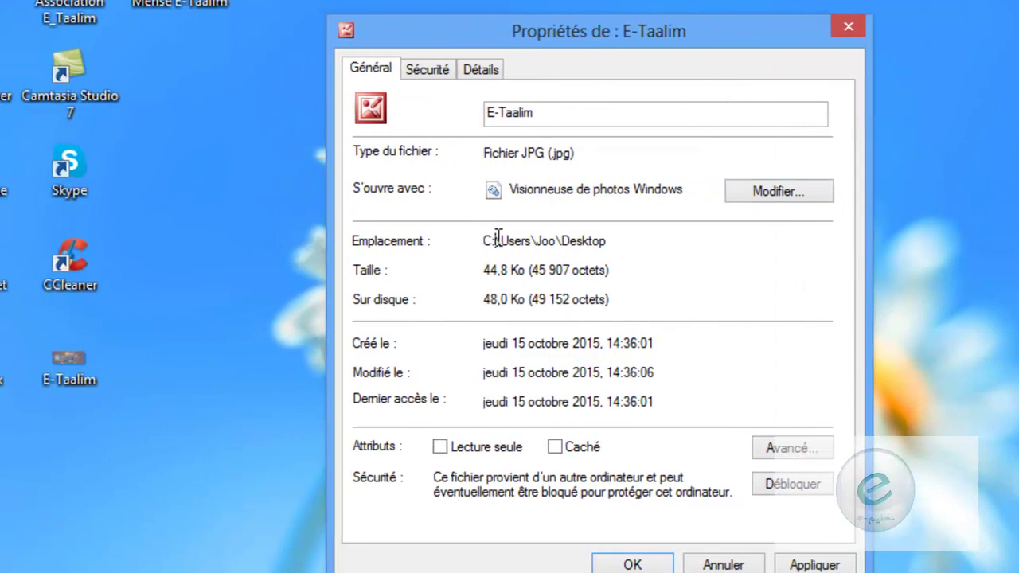
drag(497, 238, 466, 237)
mouse_move(529, 239)
mouse_down()
mouse_move(515, 238)
mouse_move(547, 238)
mouse_up()
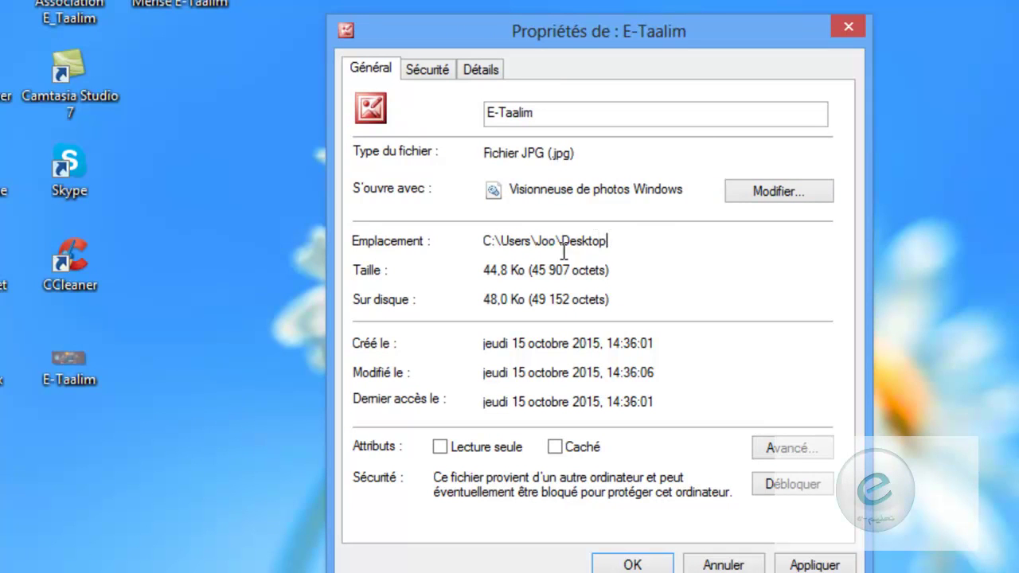
drag(609, 239, 554, 238)
click(571, 239)
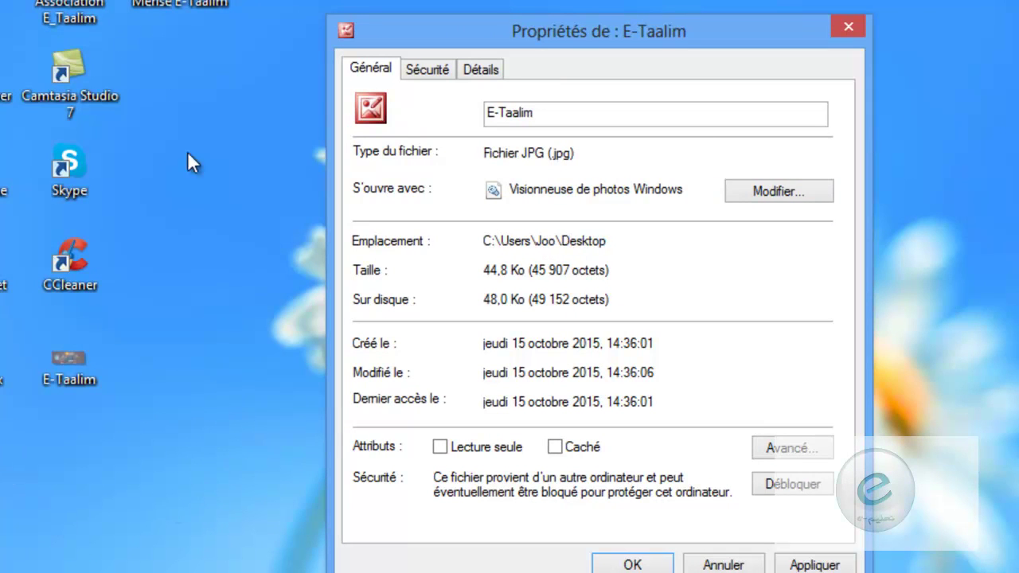